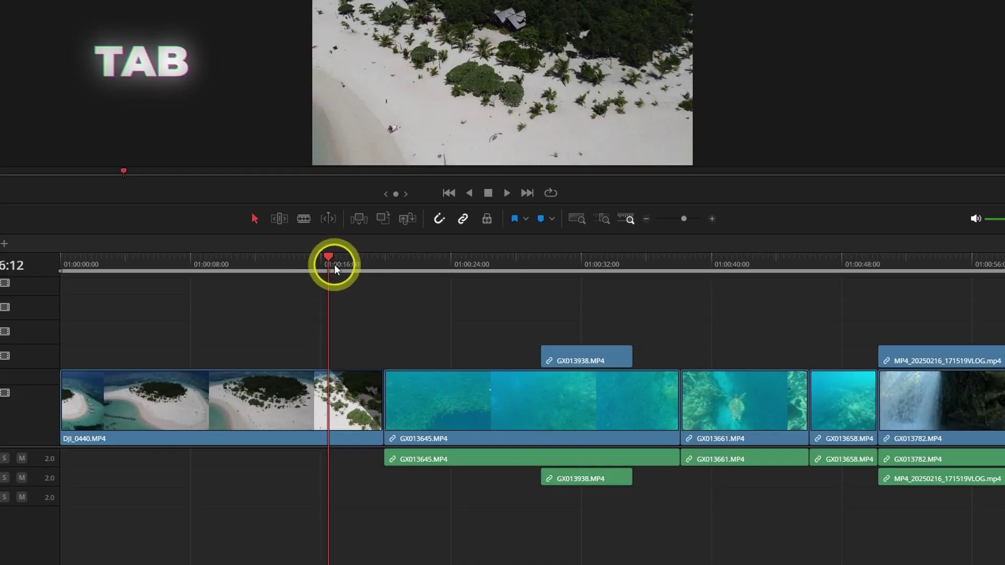
Step: Recolour underwater clip GX013645 with Ctrl+Num 2 then Ctrl+Num 8, and open the Workspace menu
drag(333, 265, 417, 262)
click(488, 400)
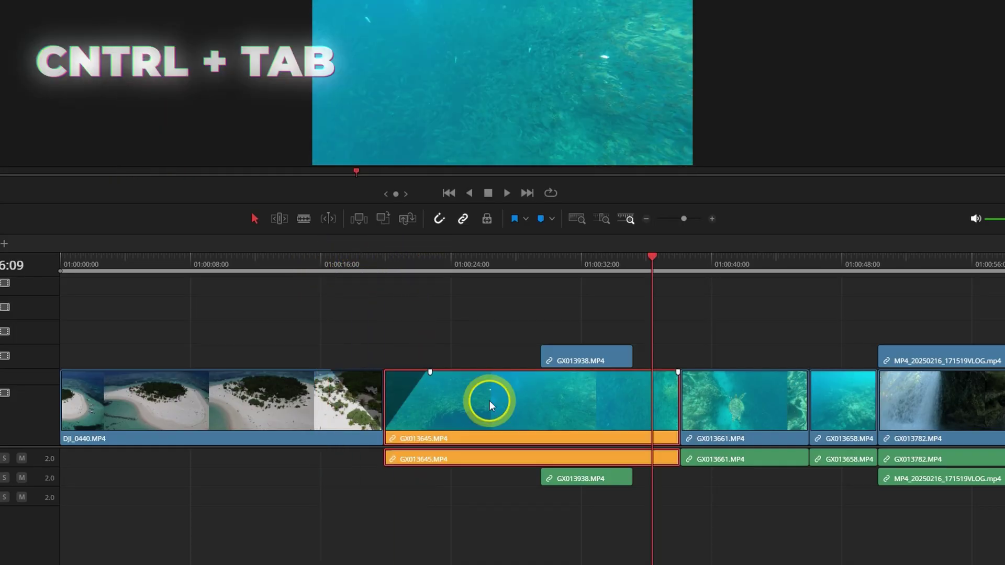
key(ctrl+KP_2)
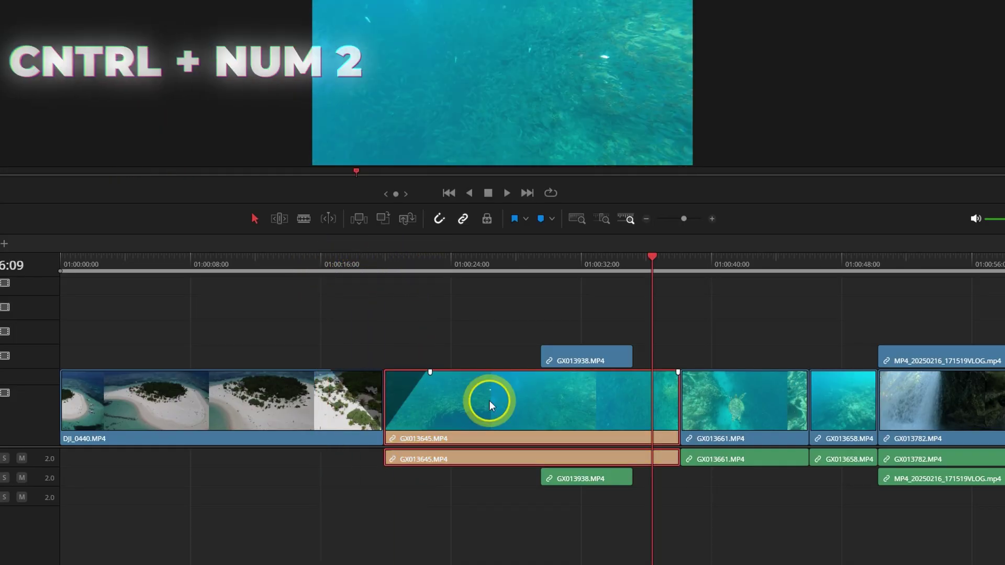
key(ctrl+KP_8)
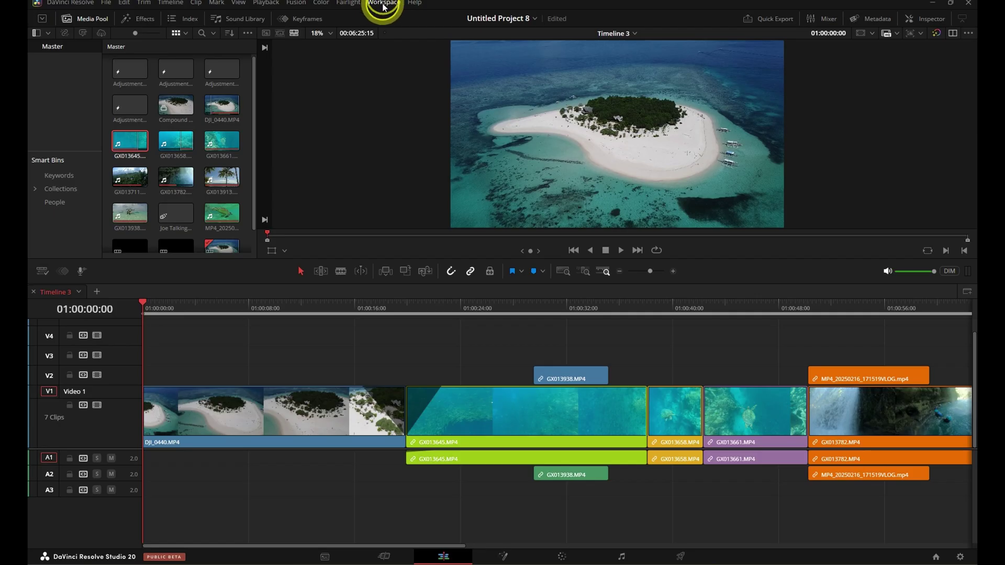
click(385, 4)
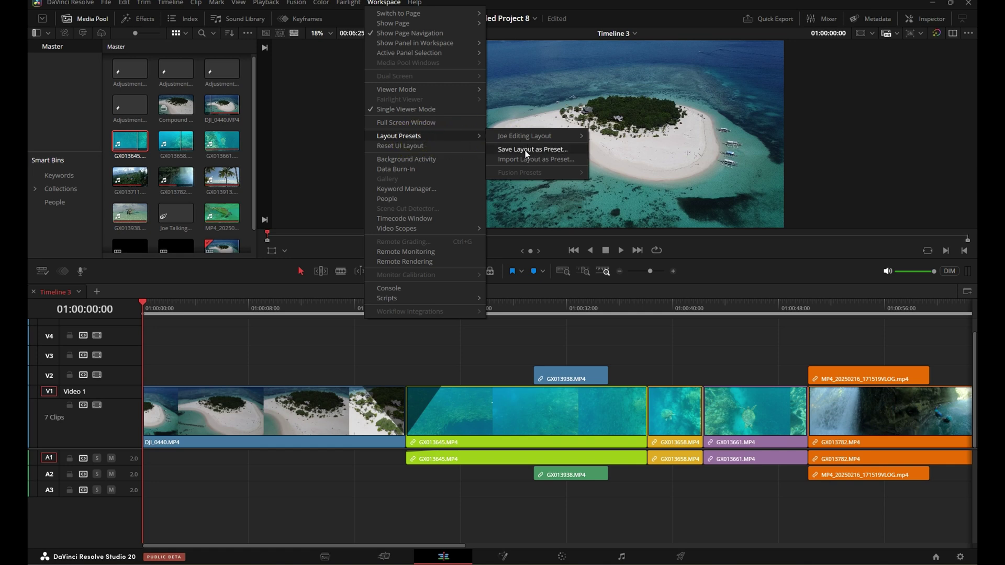
Step: Save the current layout as a preset, then load the custom editing layout preset
click(533, 150)
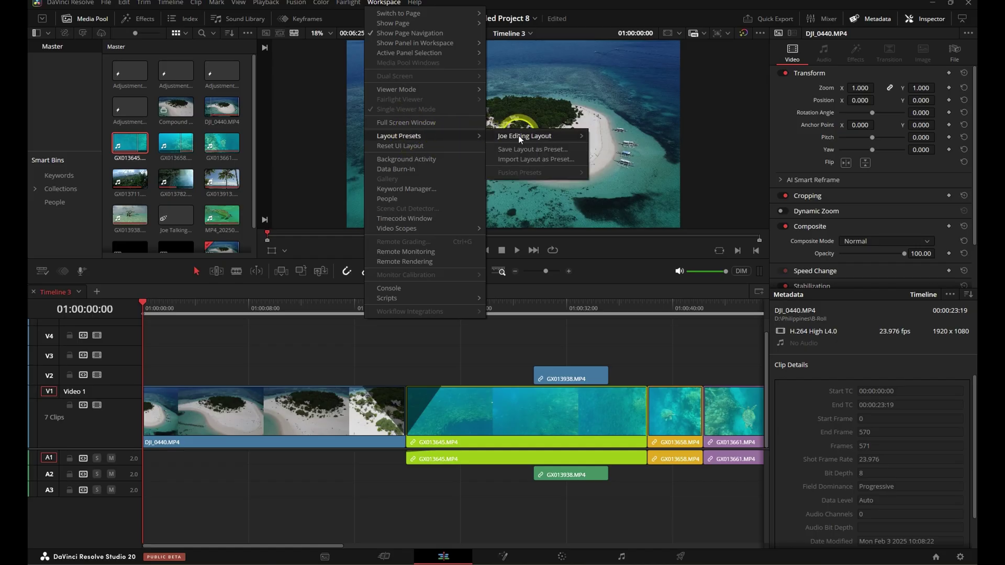
click(634, 137)
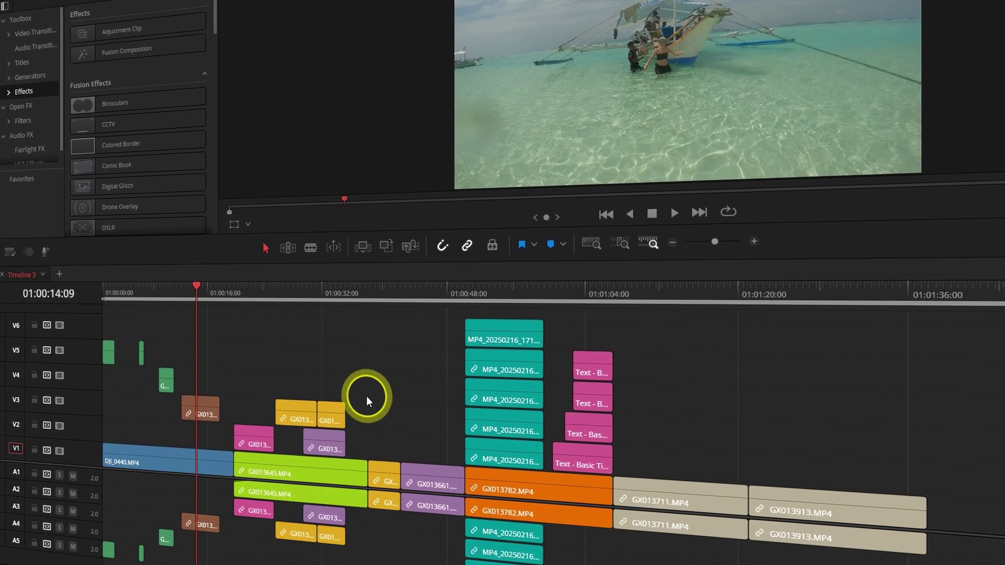
Step: Combine the stacked teal clips into a compound clip, open it, and start nesting the opening clips
drag(182, 289, 134, 219)
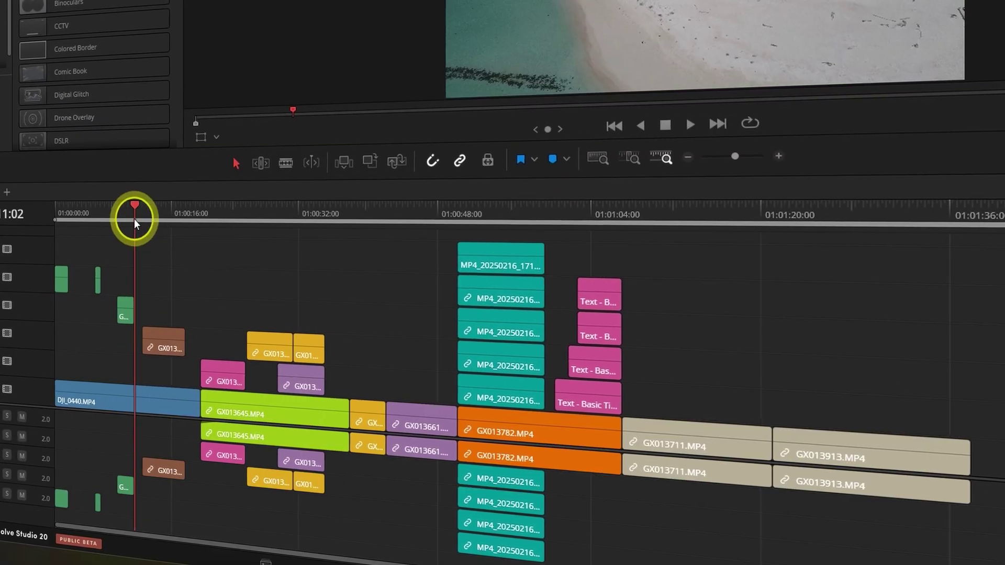
click(68, 210)
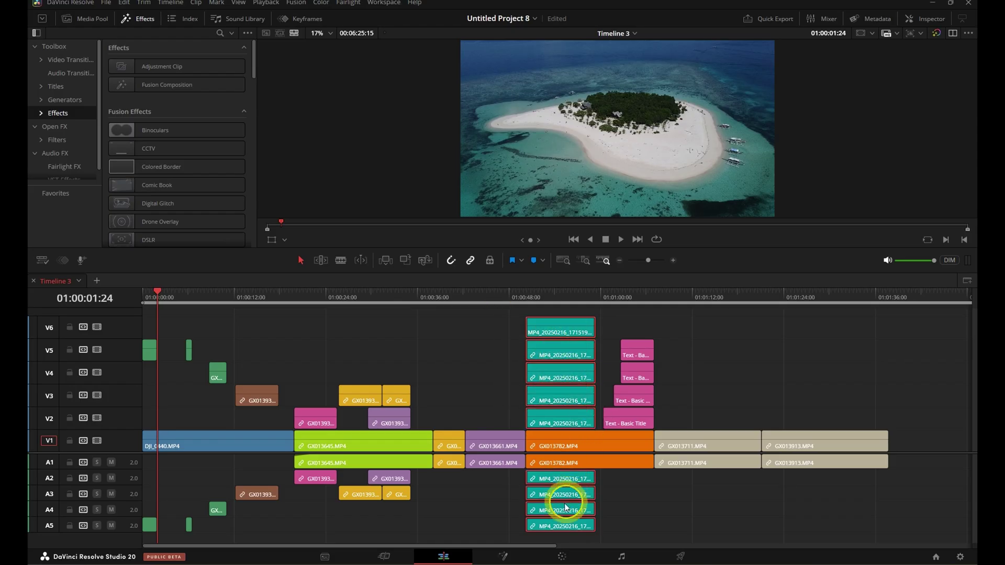
right_click(559, 526)
click(591, 221)
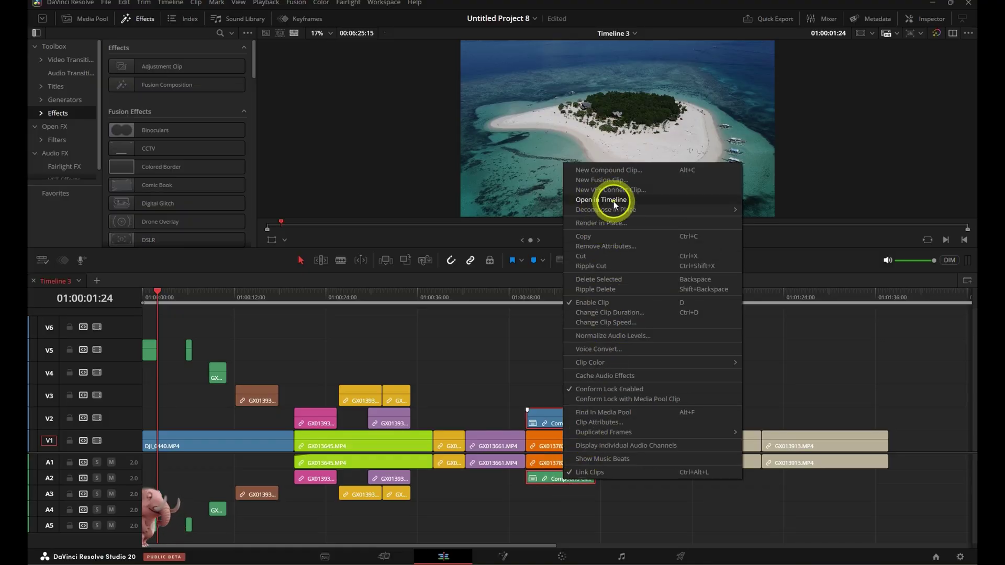
click(613, 201)
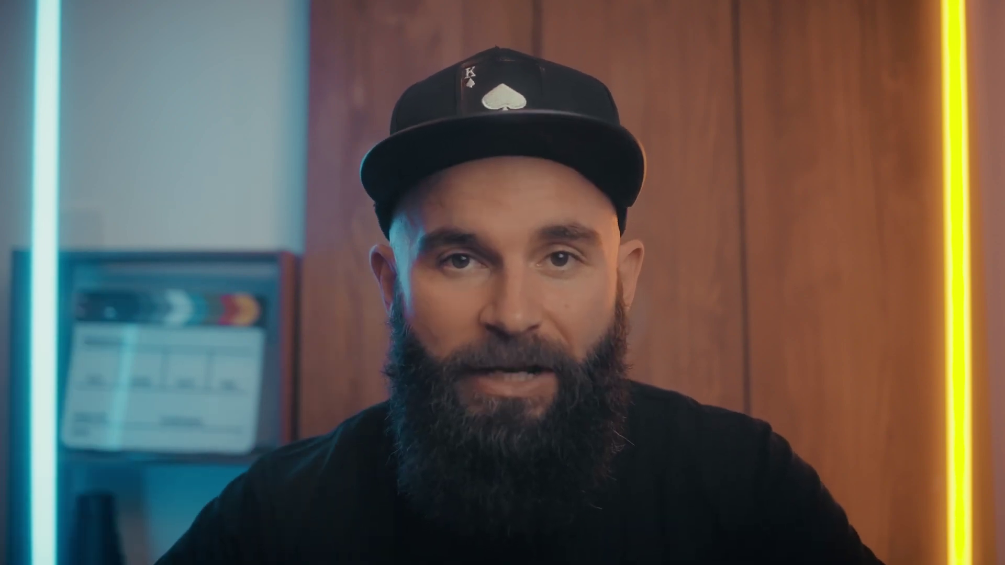
right_click(209, 436)
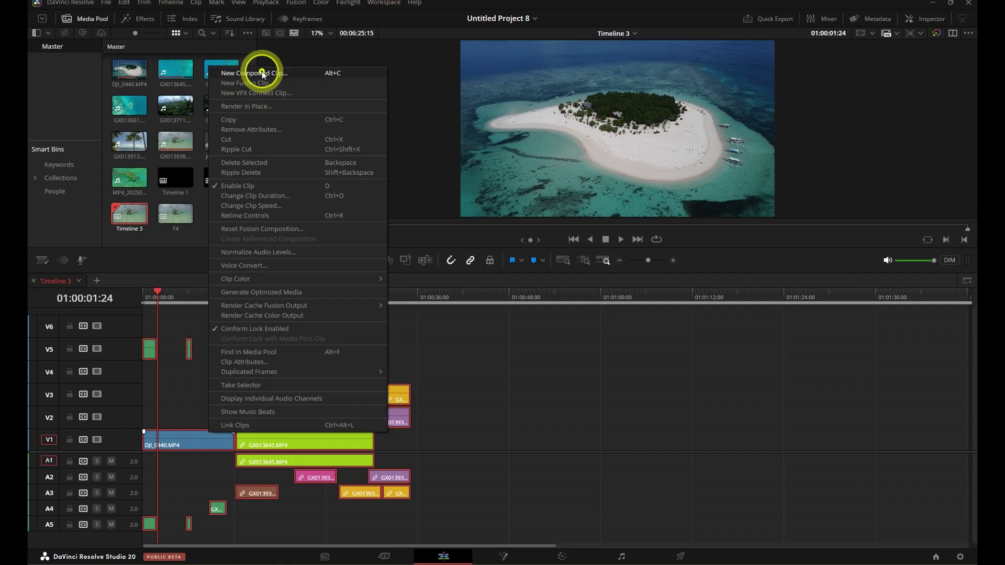
click(263, 74)
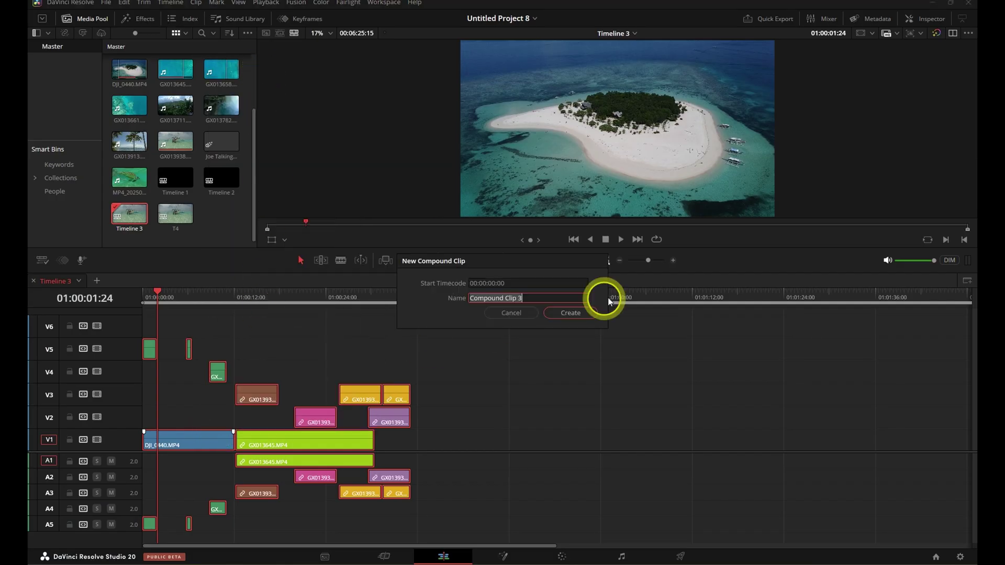
Step: Confirm Compound Clip 3, place Compound Clip 4 on V2 of T4, and span an Adjustment Clip across V6
click(570, 313)
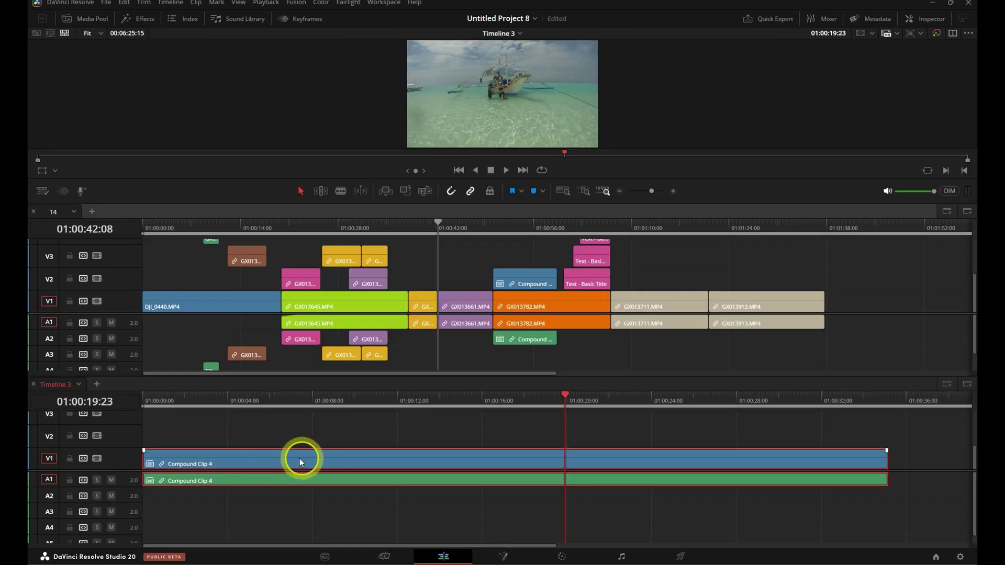
drag(303, 461, 661, 281)
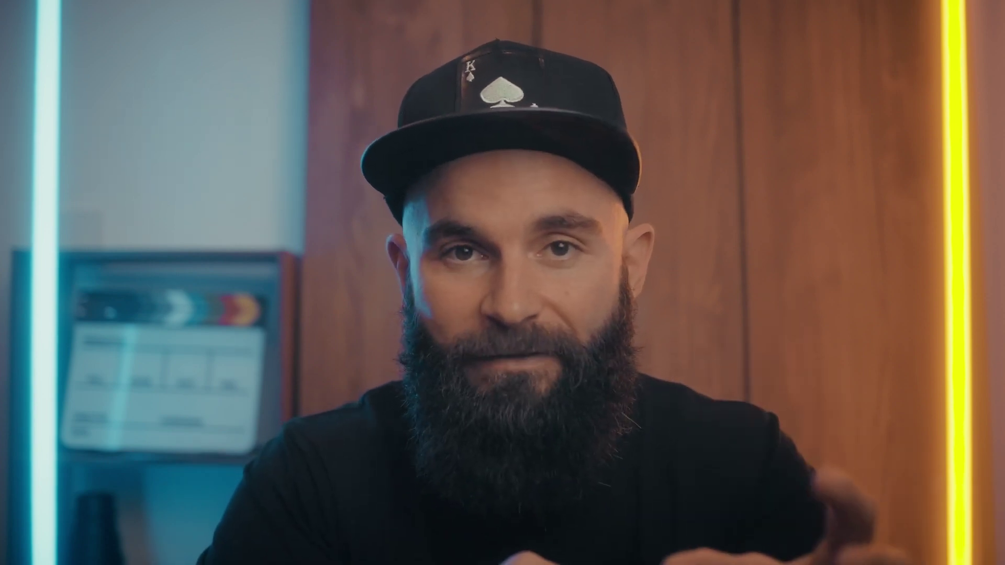
drag(141, 285, 307, 283)
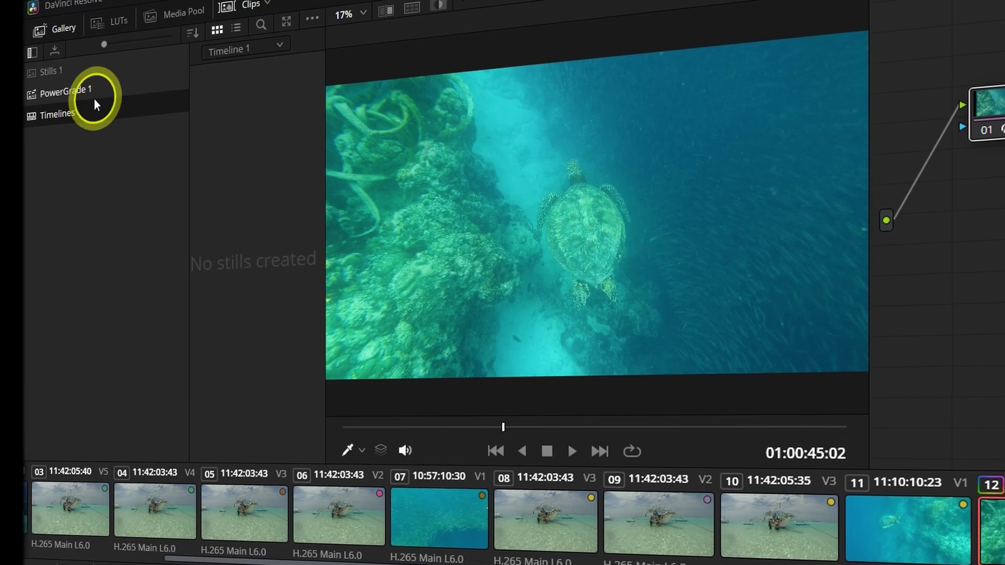
Step: Add a Glow tool to the title text and save the Text+ title into the Master bin
click(93, 99)
click(151, 101)
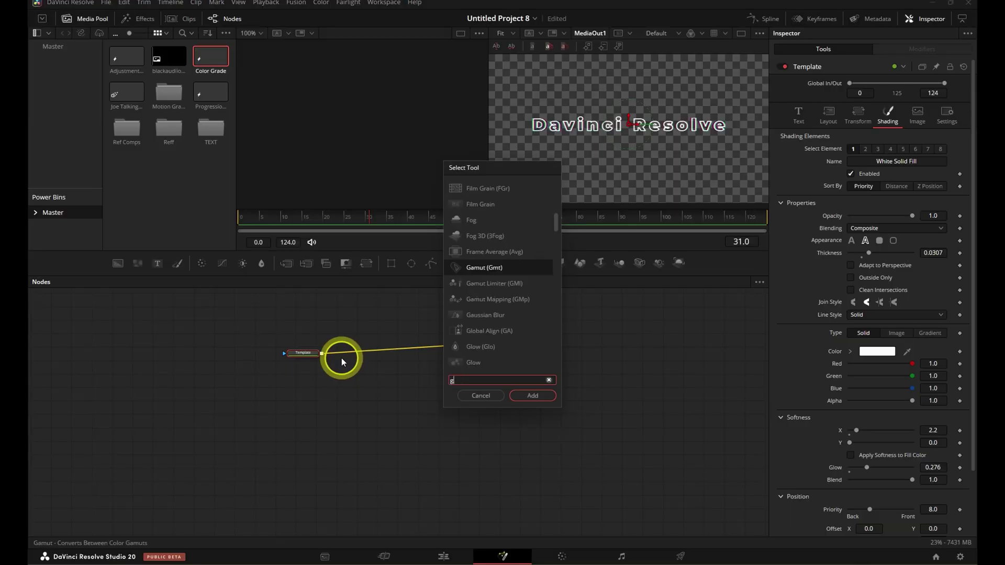
text(o)
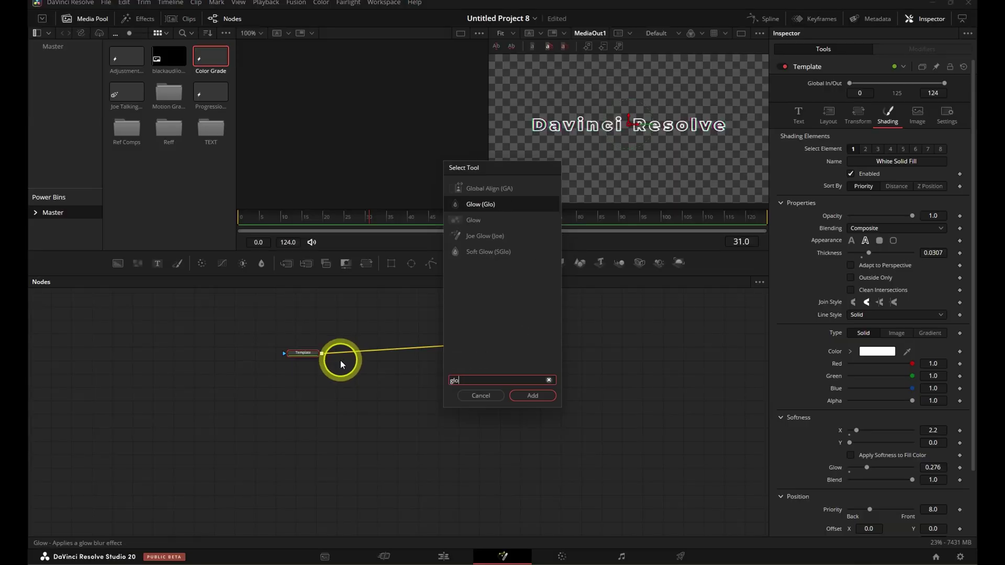
click(533, 396)
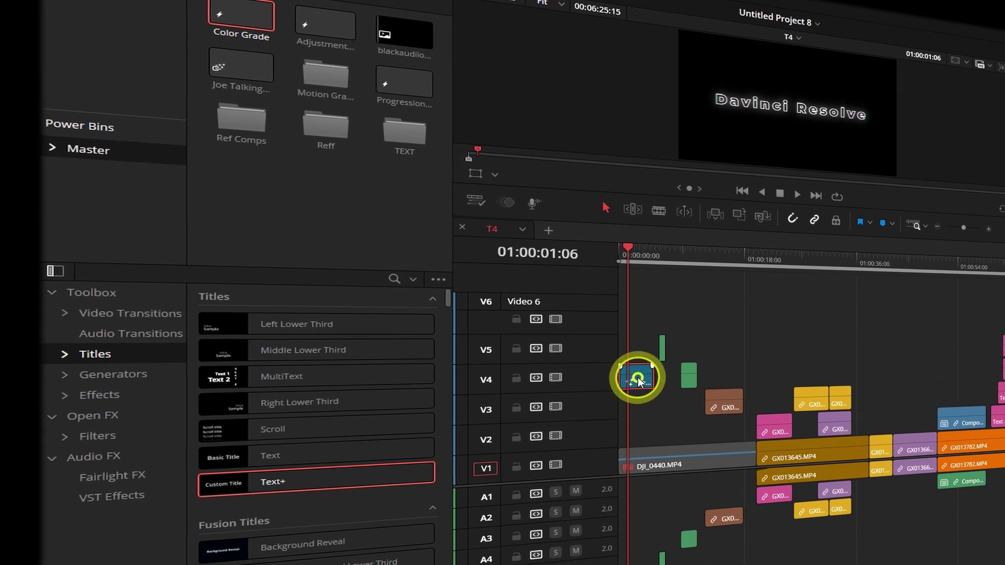
drag(638, 378, 286, 199)
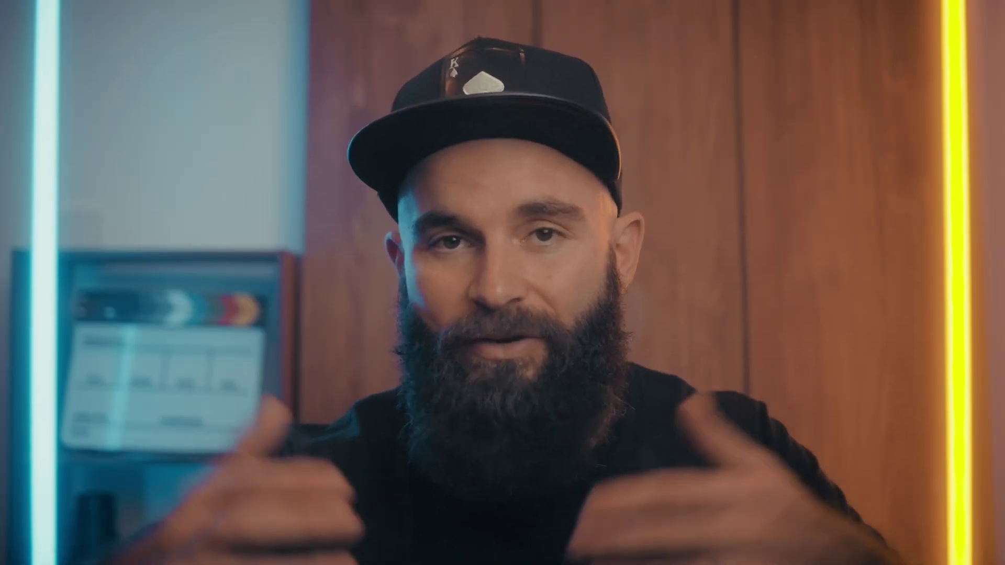
Step: Name the new bin 'SFX' and choose Export Bin from the Master bin's actions
text(s)
text(F)
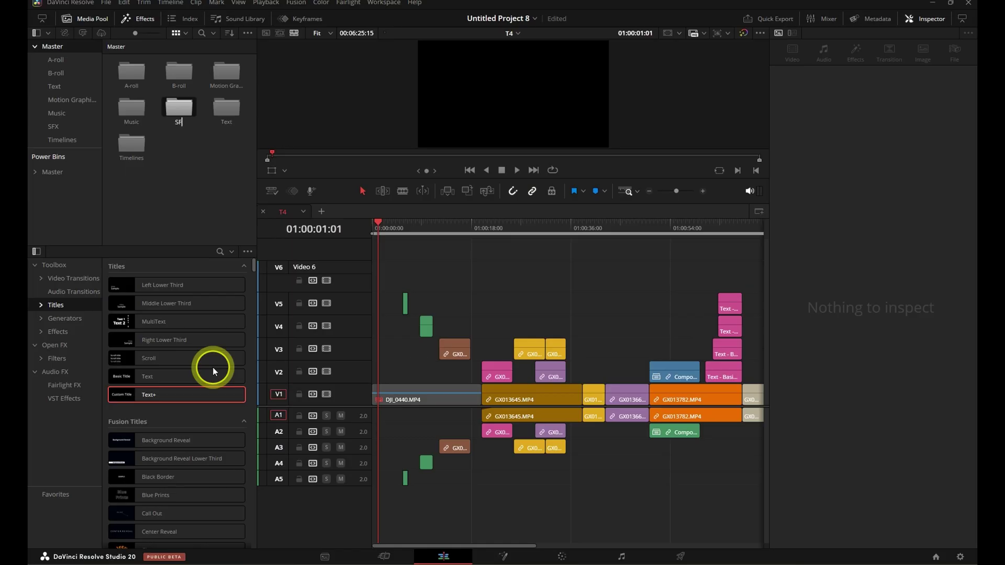
text(X)
right_click(58, 46)
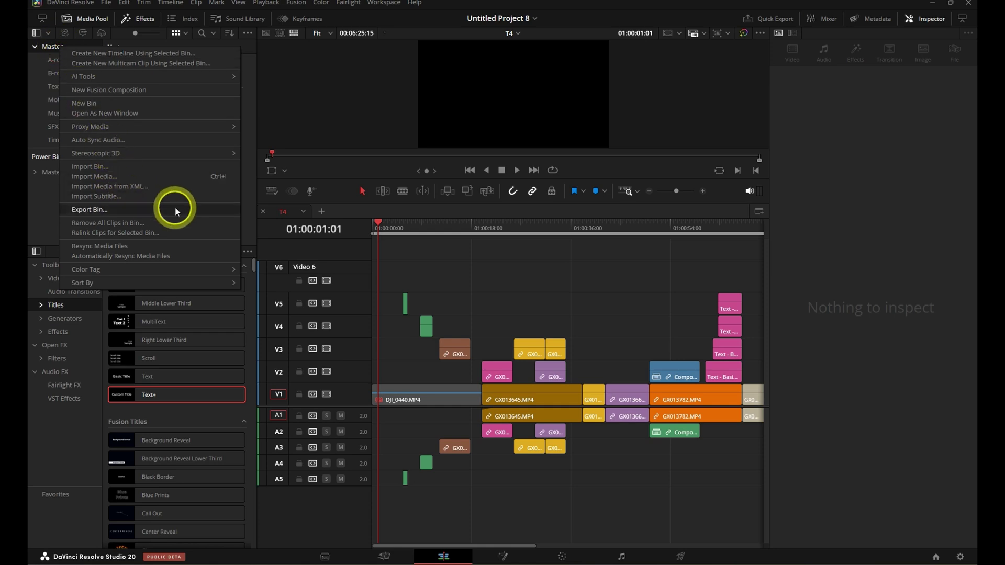
click(118, 209)
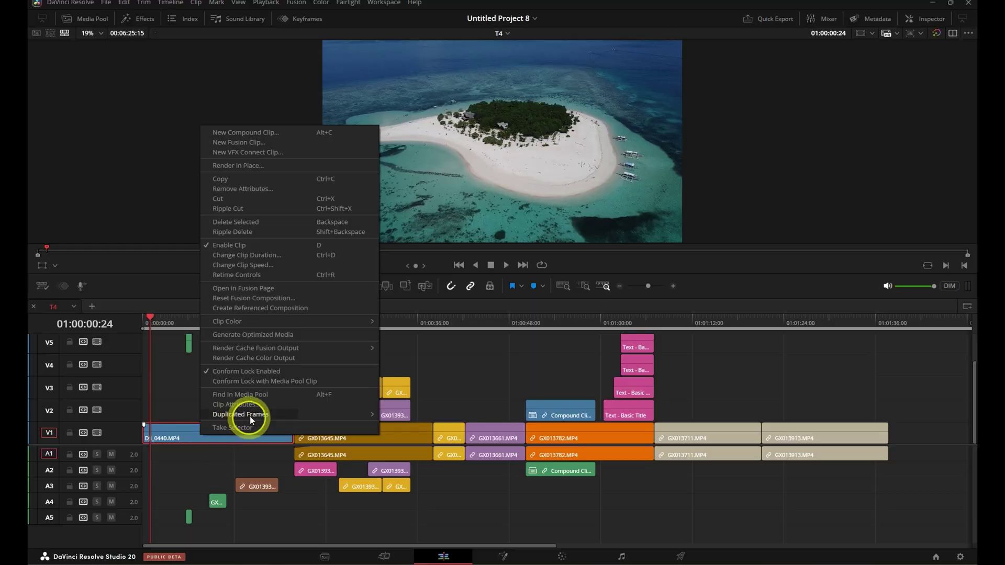
Step: Generate optimized media for drone clip DJI_0440 and bring up the Playback menu
click(296, 334)
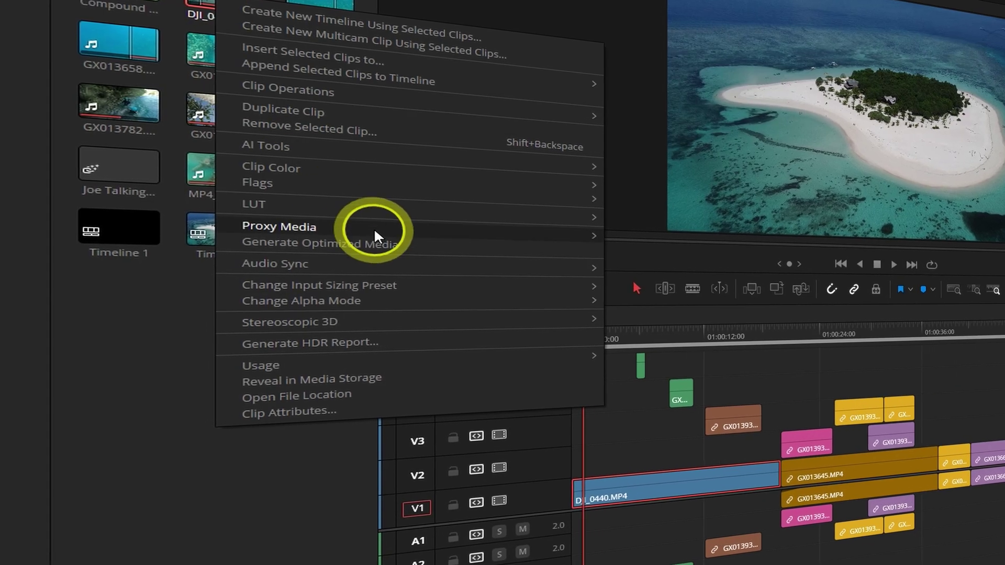
mouse_move(400, 228)
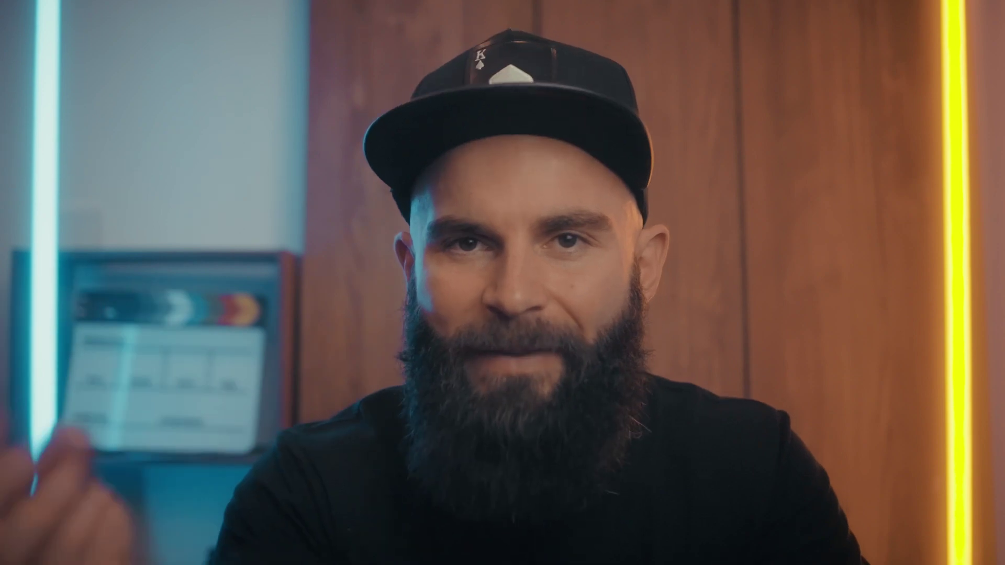
click(271, 3)
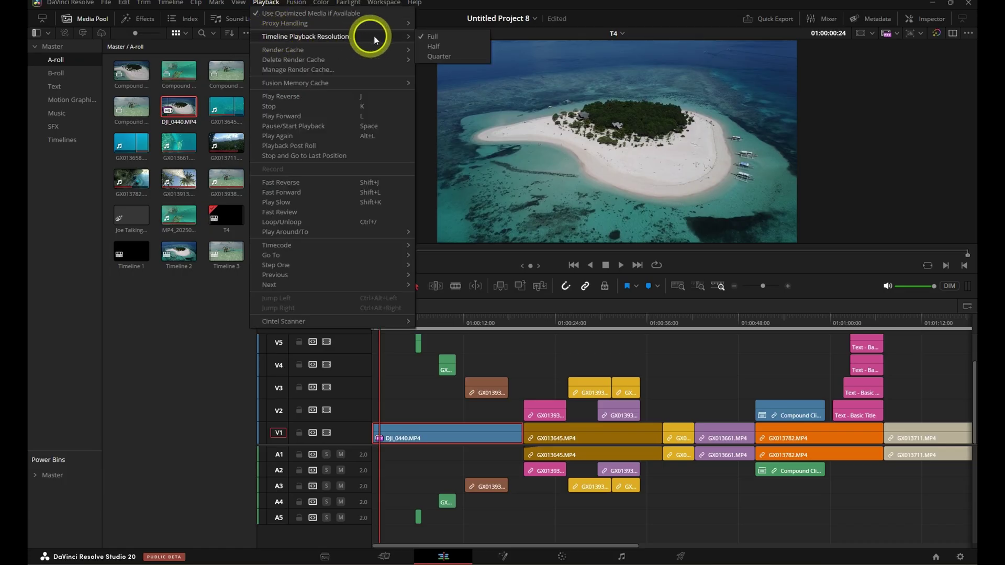
Step: Set Timeline Playback Resolution to Half and open Project Settings with Shift+9
click(466, 50)
key(shift+9)
click(309, 291)
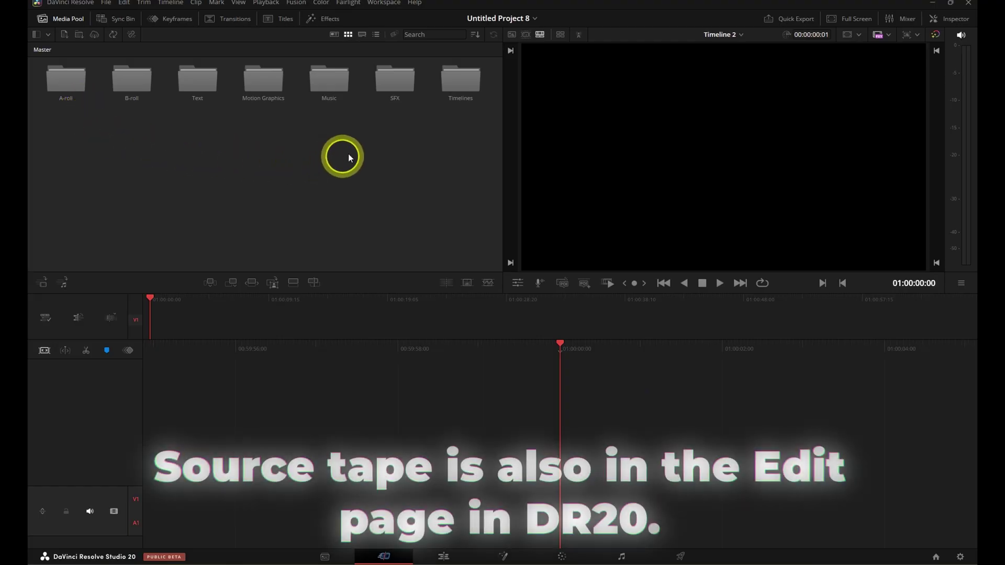
Step: View the A-roll bin as a source tape and append a marked section of GX013645 to Timeline 2
click(526, 35)
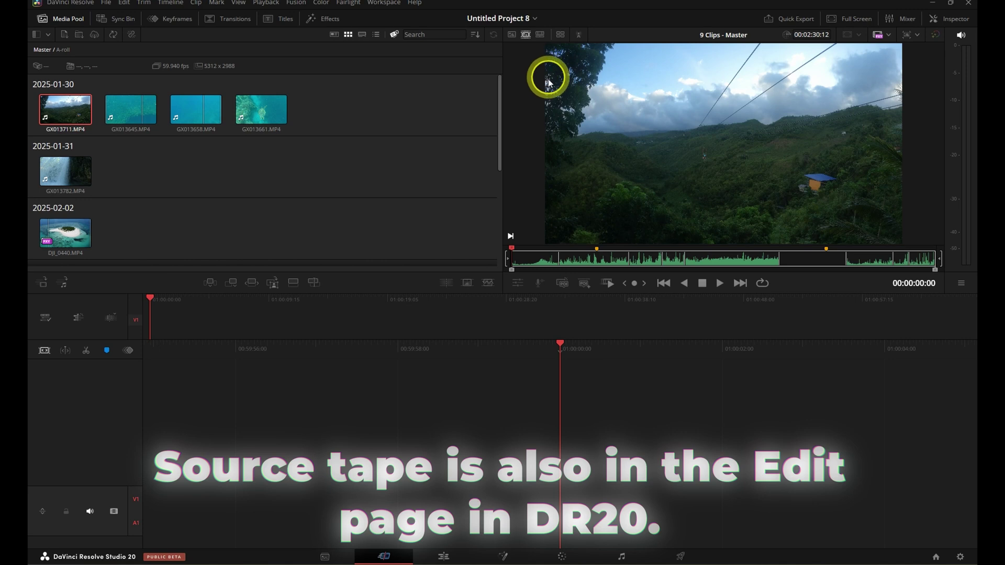
click(594, 248)
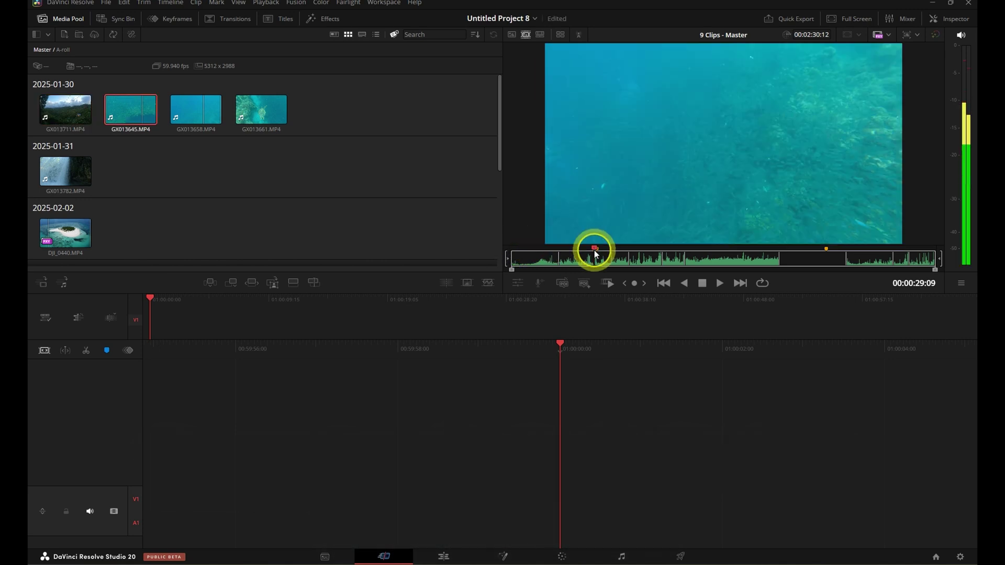
click(620, 247)
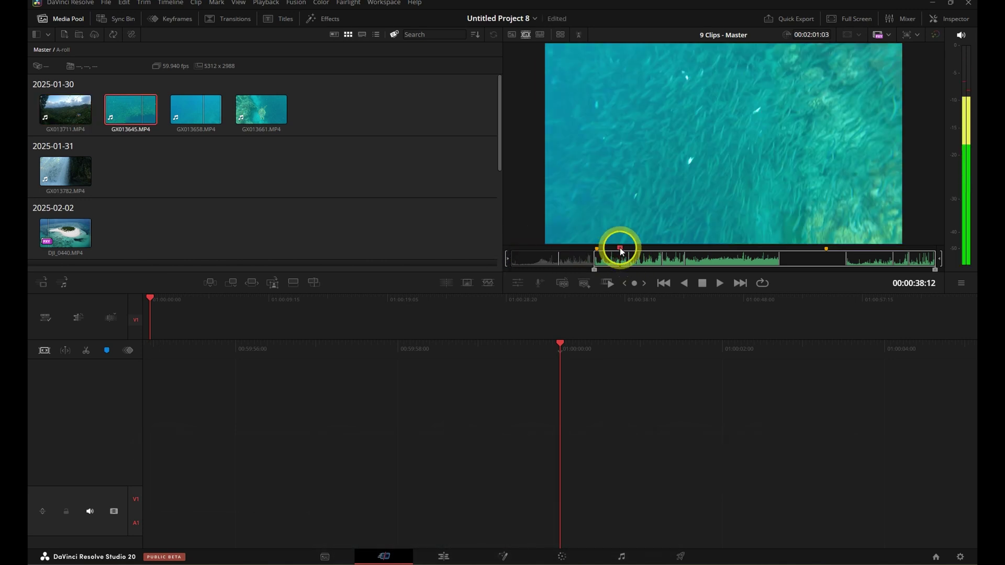
click(231, 283)
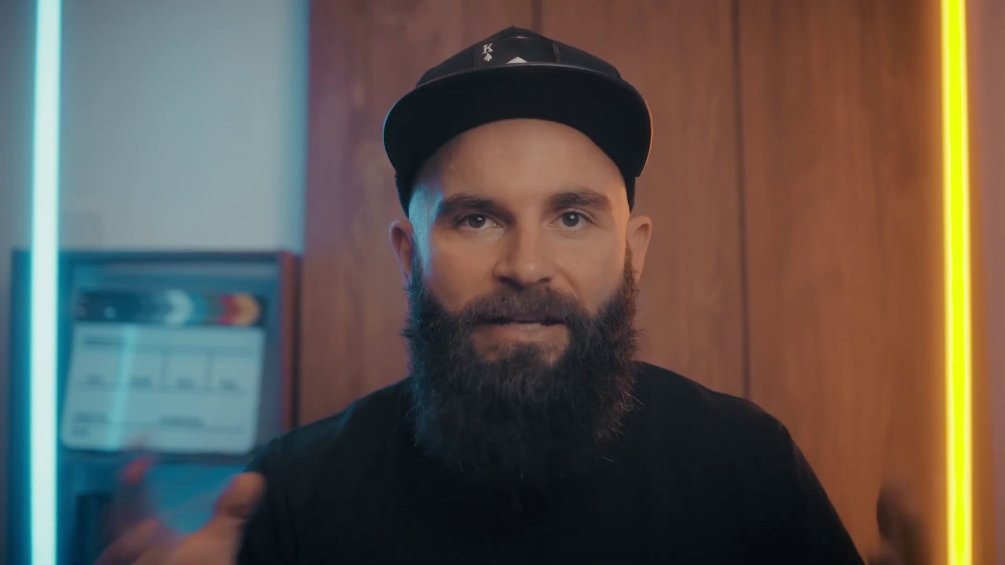